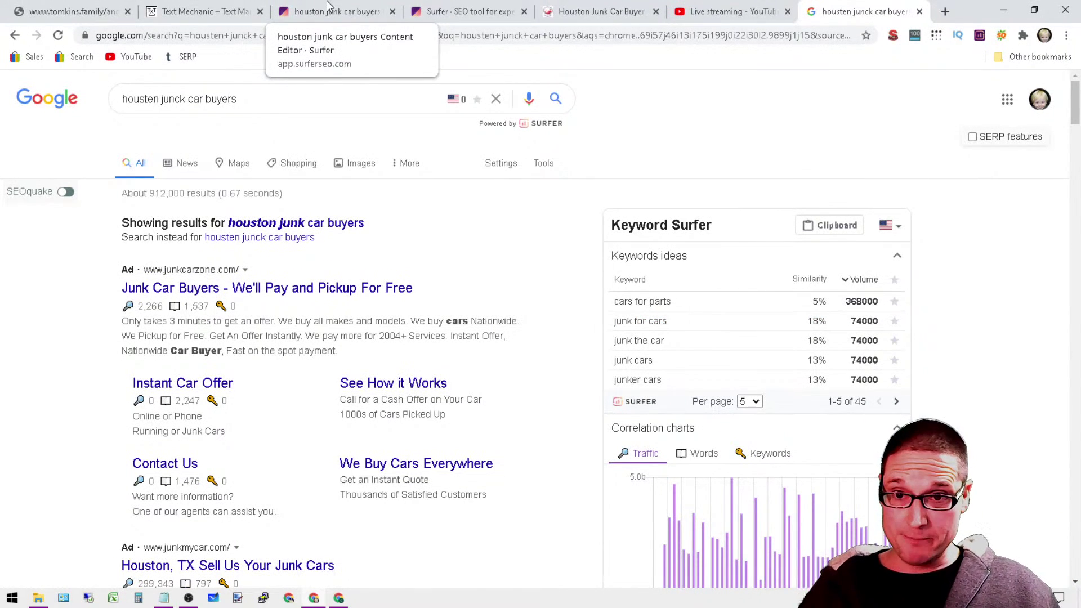
Step: Switch to the 'houston junk car buyers' Surfer draft scoring 56/100
click(325, 11)
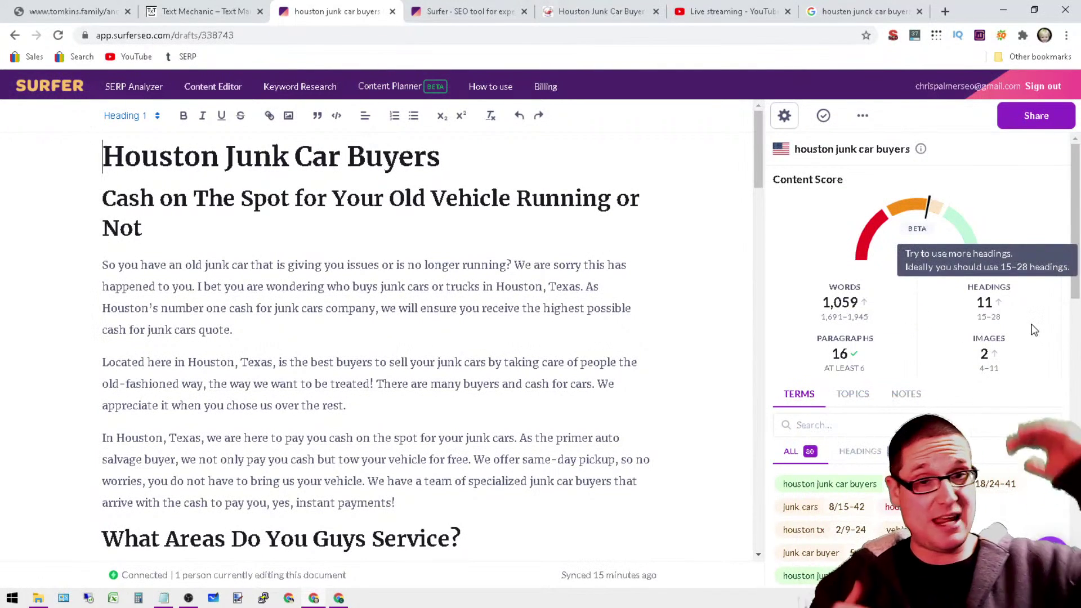
mouse_move(988, 302)
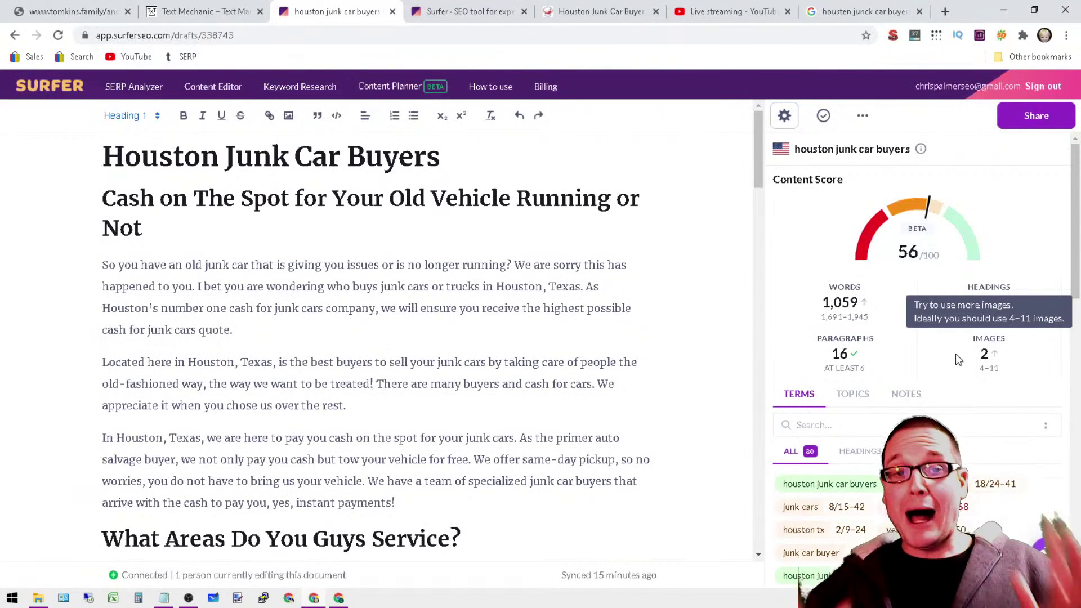
scroll(958, 359, down, 3)
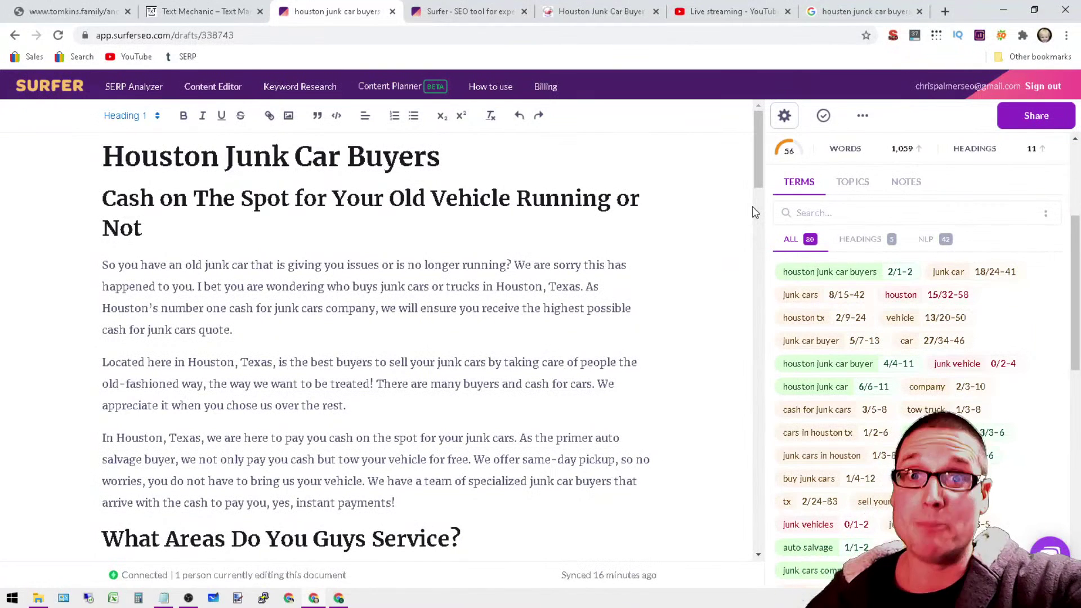
scroll(912, 337, down, 10)
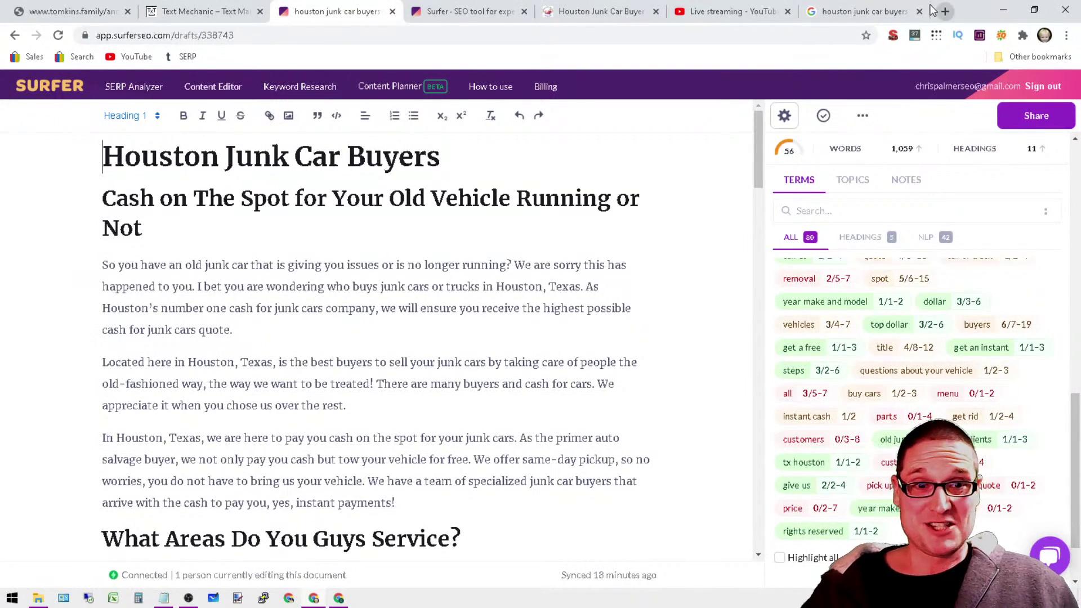
Step: Close the last Google search tab, returning to the 56/100 score overview
click(919, 11)
drag(1074, 405, 1074, 207)
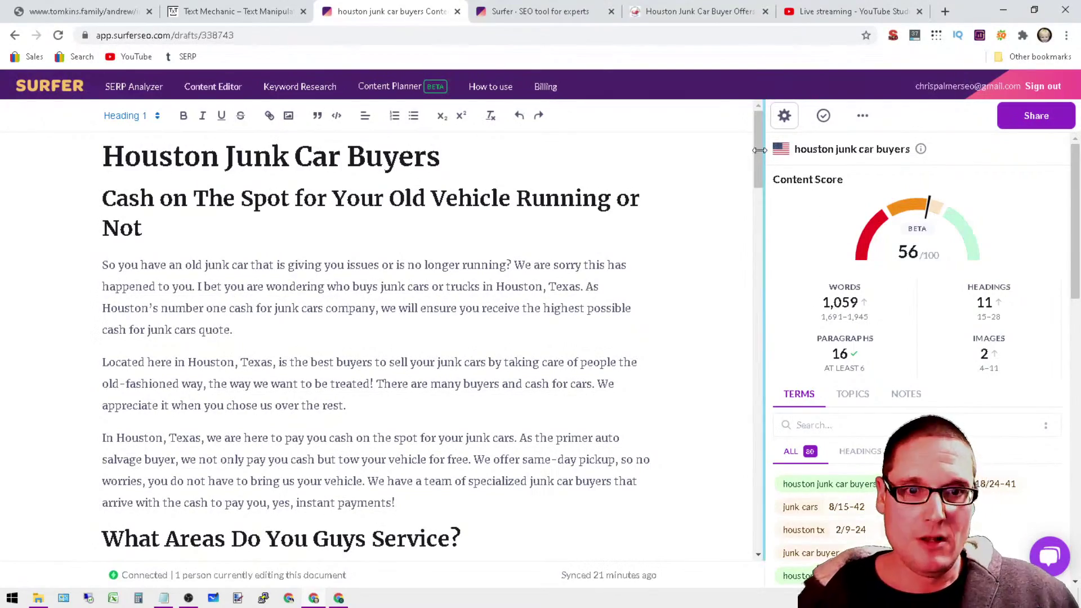
scroll(840, 245, down, 5)
scroll(853, 253, up, 5)
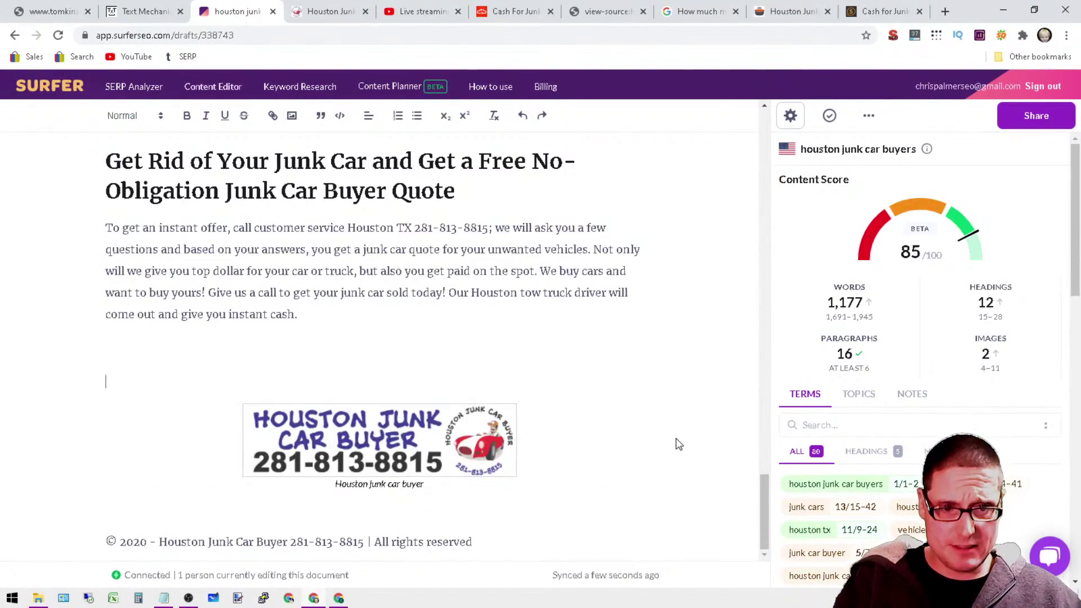
scroll(421, 406, up, 4)
scroll(421, 406, up, 4)
scroll(421, 407, up, 5)
scroll(421, 406, up, 3)
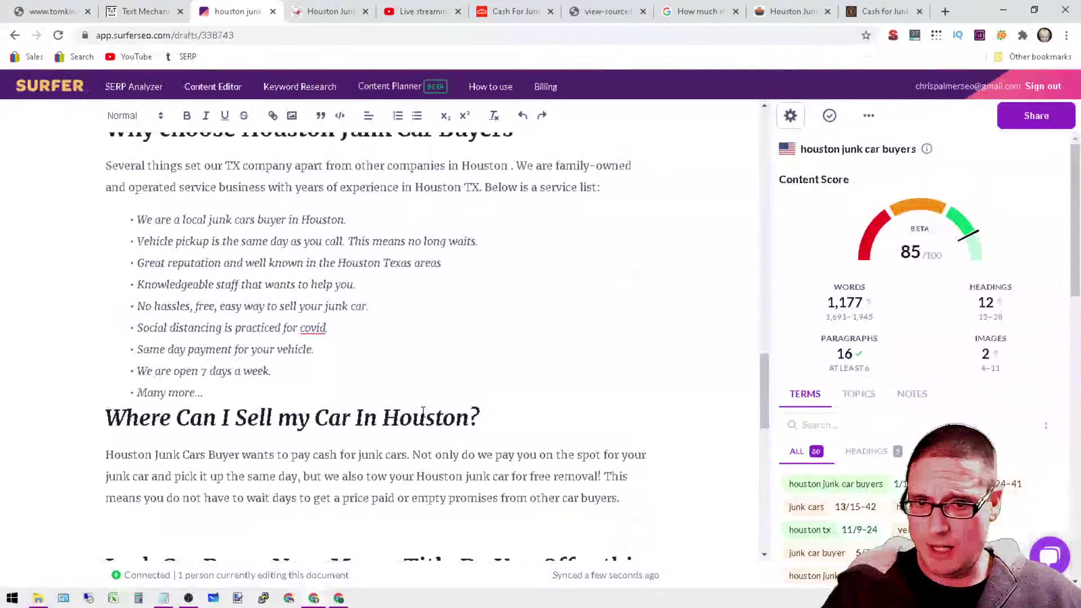
scroll(296, 377, up, 5)
scroll(296, 377, up, 5)
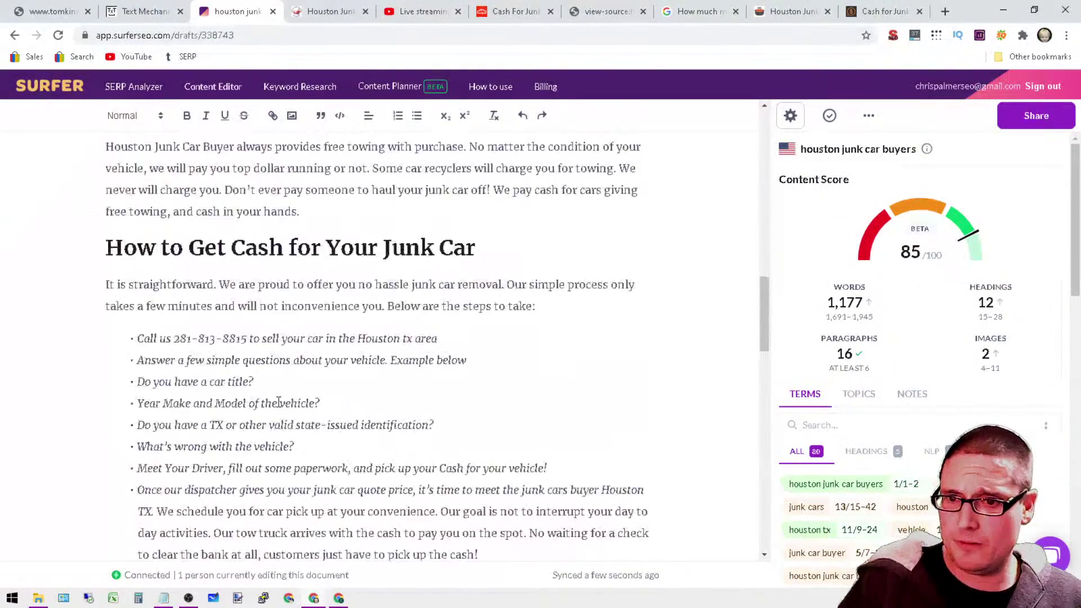
scroll(287, 388, up, 5)
scroll(276, 403, up, 3)
scroll(276, 403, up, 5)
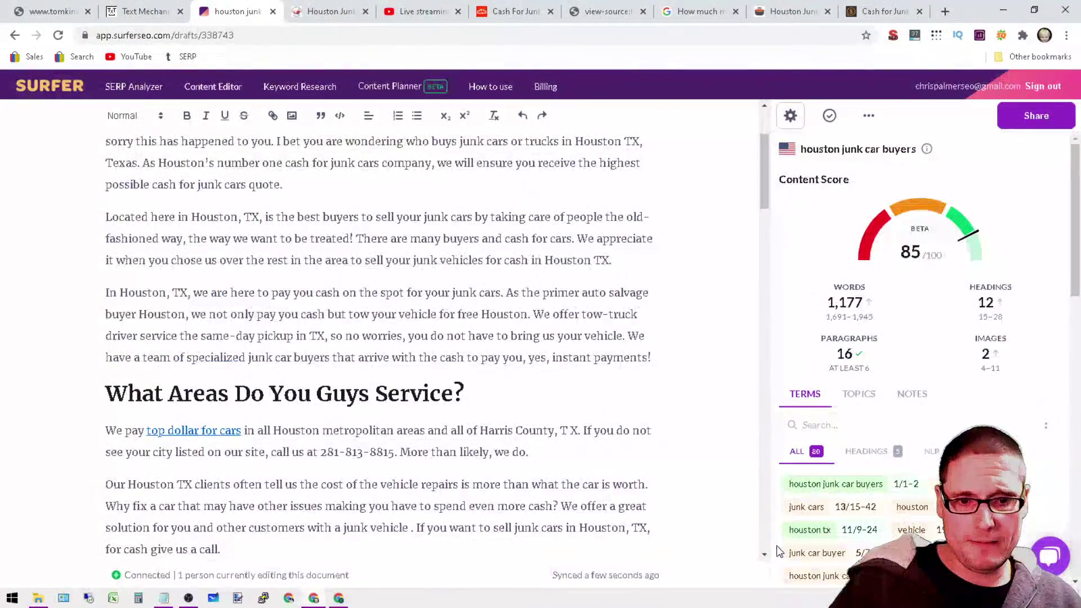
mouse_move(805, 506)
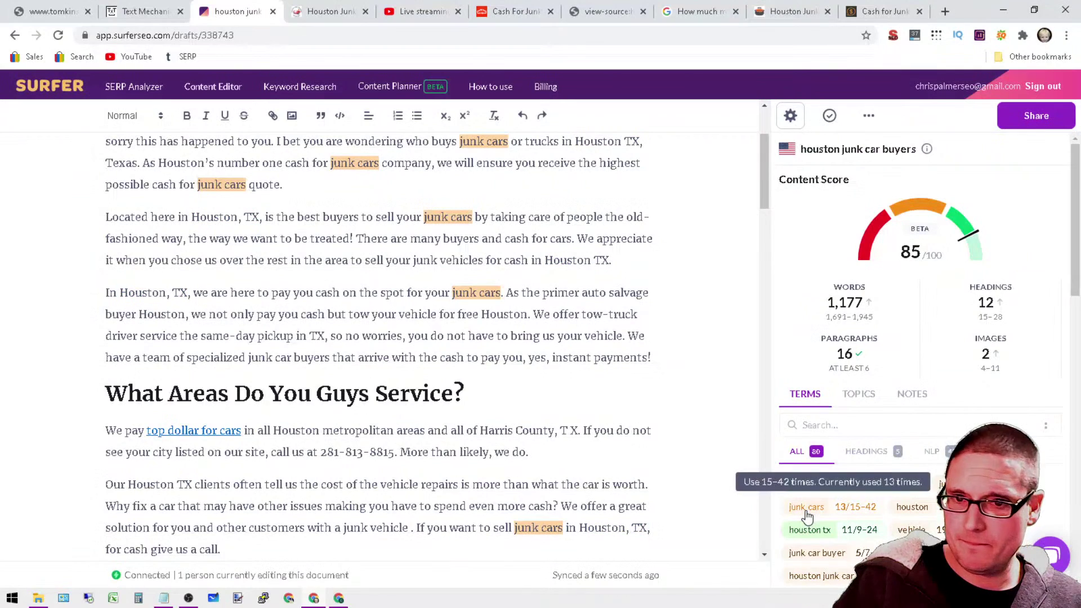
scroll(380, 337, up, 3)
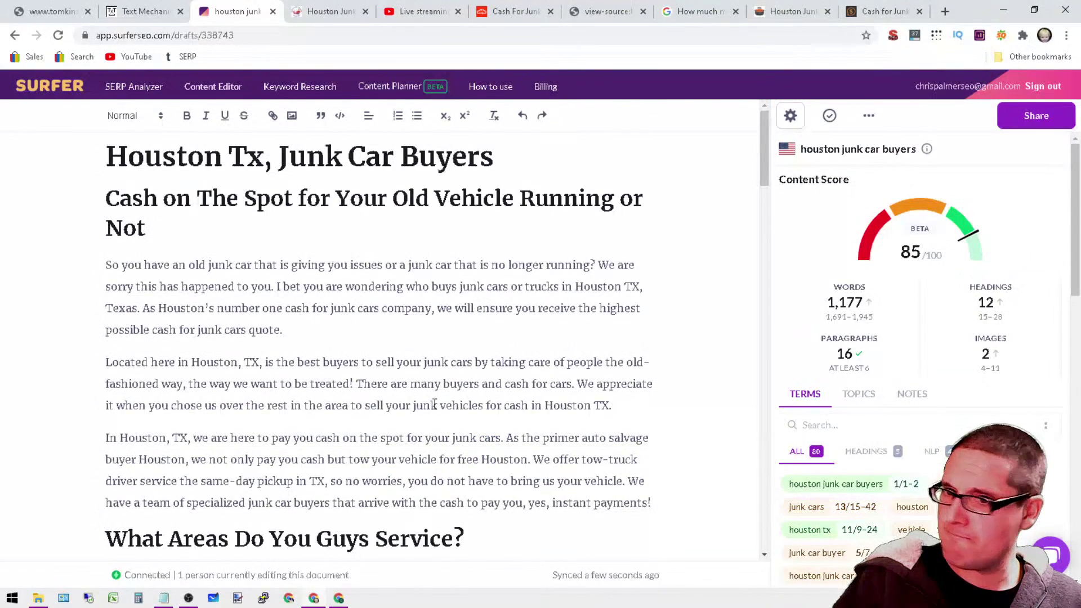
scroll(945, 349, down, 3)
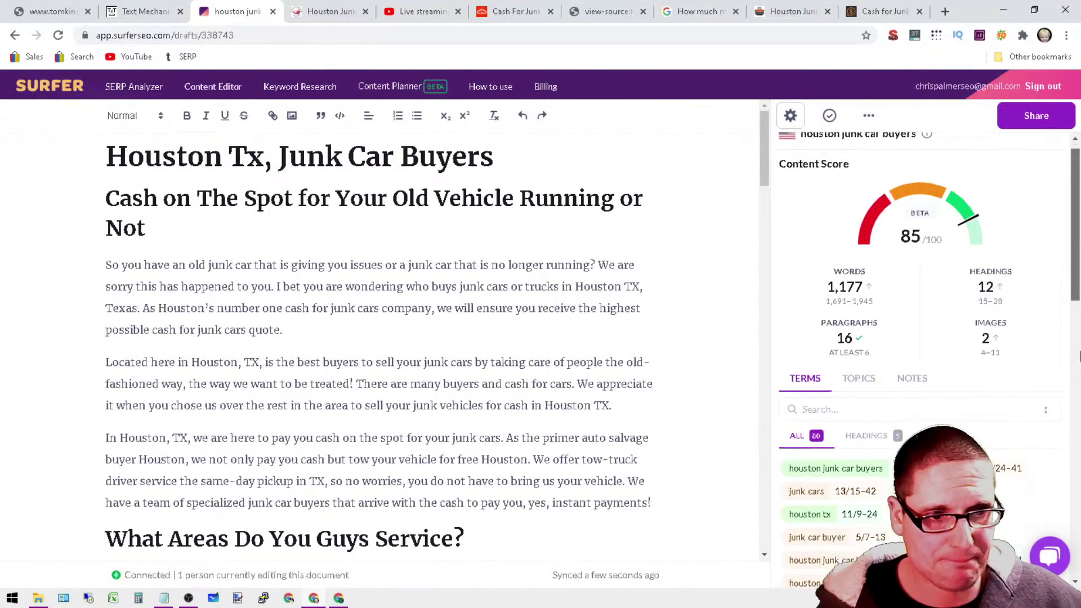
scroll(944, 350, down, 5)
scroll(944, 349, down, 3)
scroll(944, 349, down, 5)
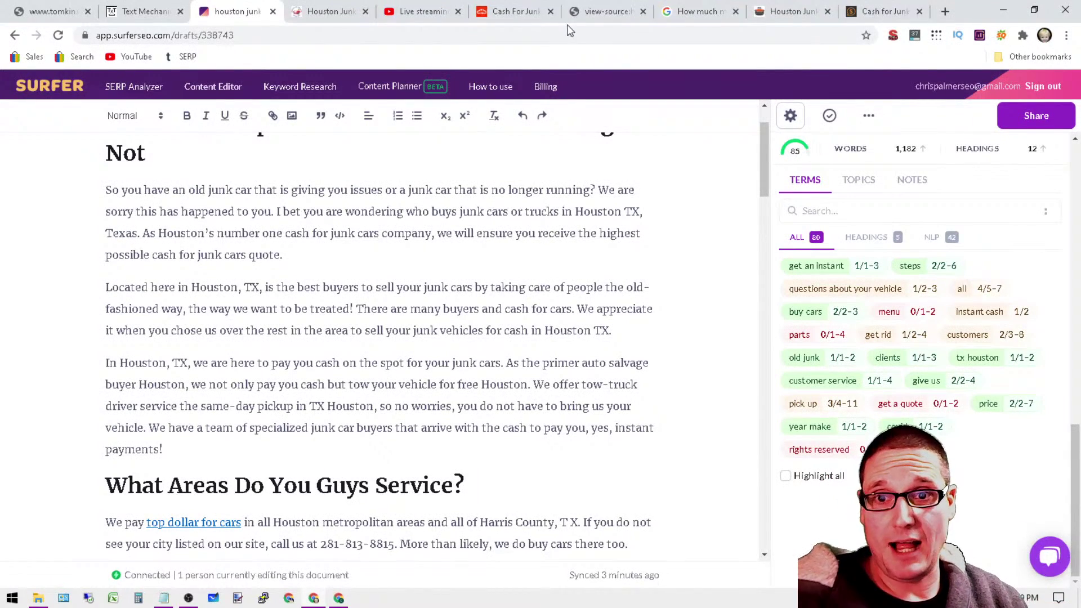
Step: Move past the Cash for Junk tab to the houstonjunkcar.com homepage
click(878, 11)
click(792, 10)
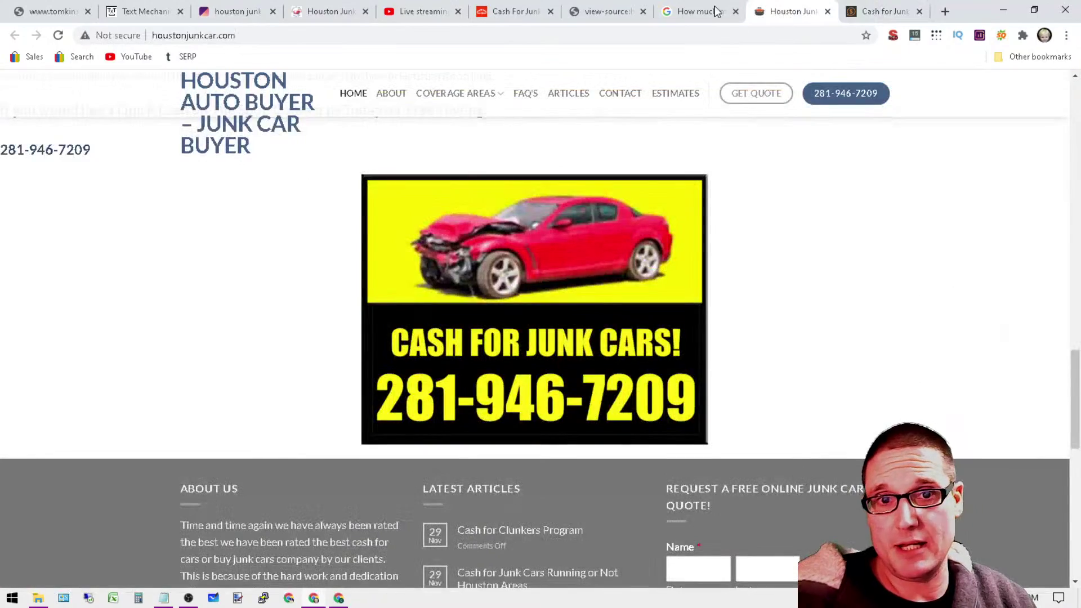
drag(1074, 397, 1074, 84)
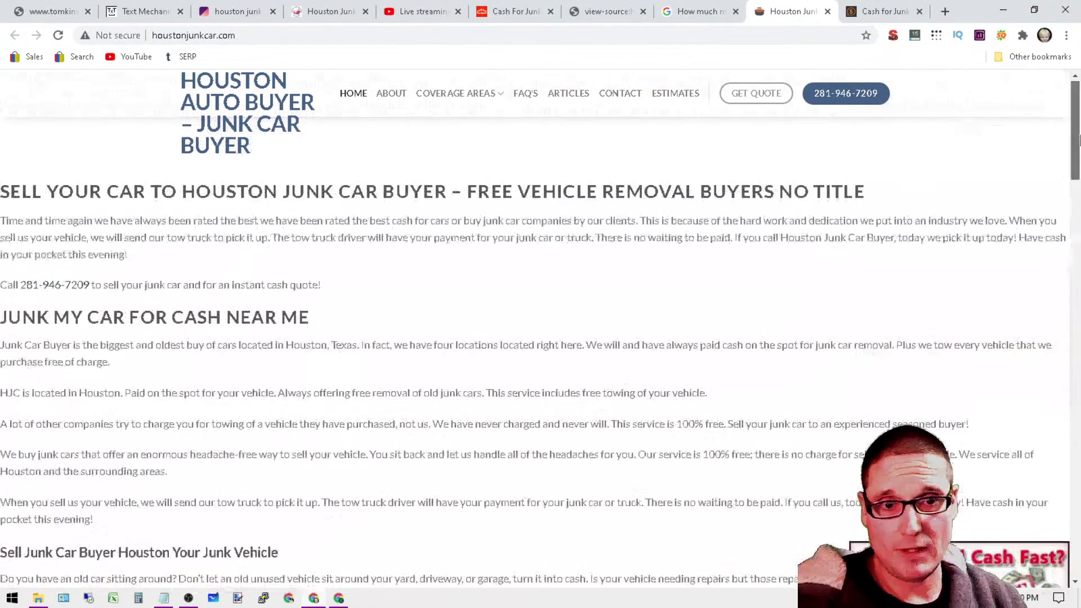